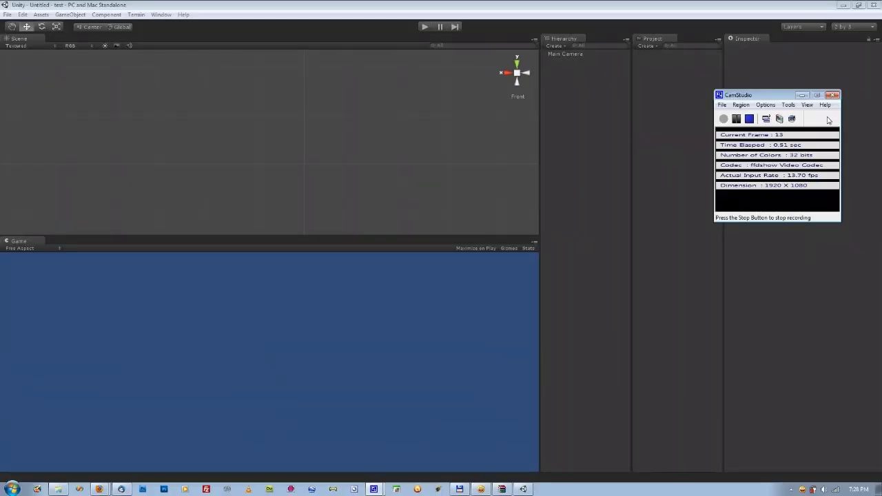
Open smartwaterv11.unitypackage from the Better Water folder in Total Commander
left_click(802, 95)
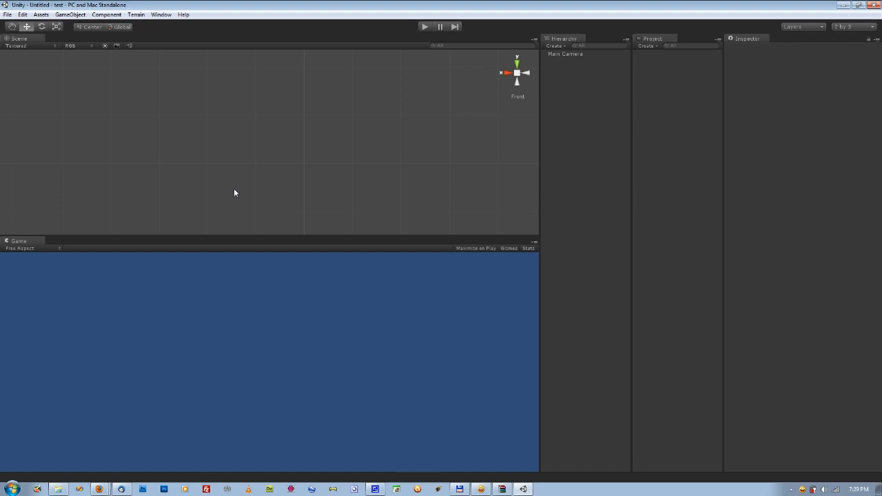
left_click(460, 489)
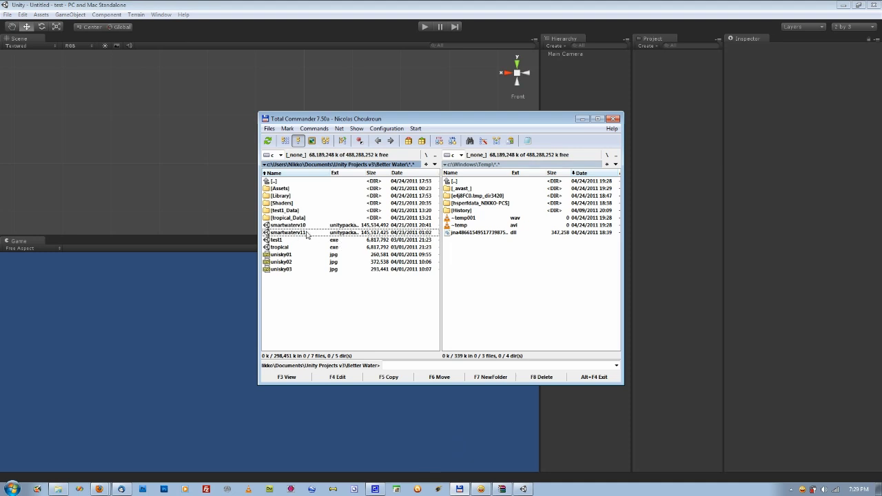
double_click(297, 233)
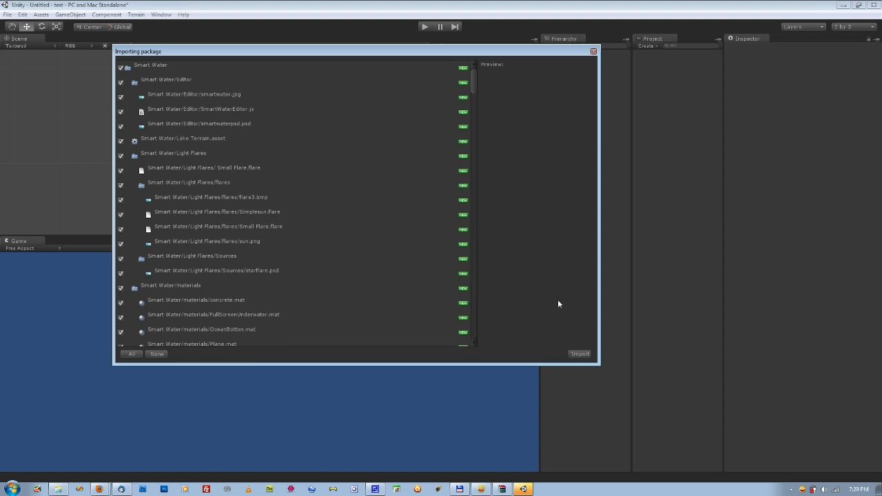
Import all Smart Water package files, adding Smart Water and TerrainToolkit folders
left_click(578, 354)
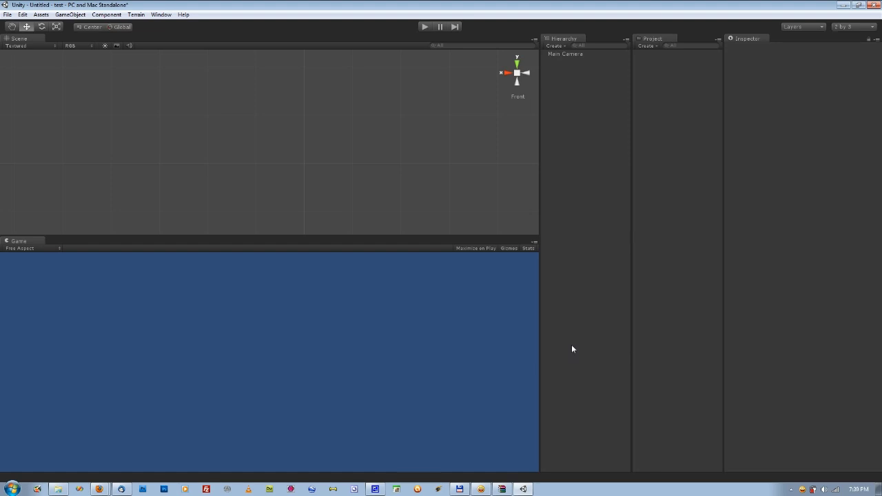
mouse_move(375, 490)
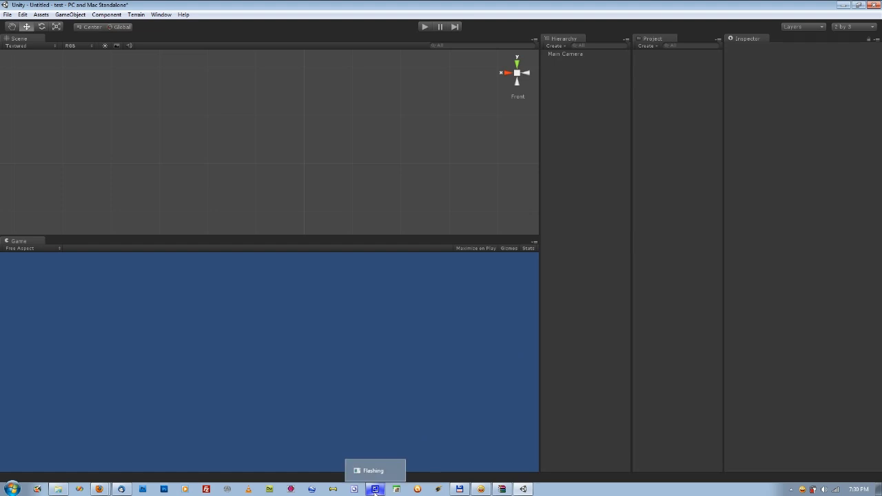
left_click(376, 476)
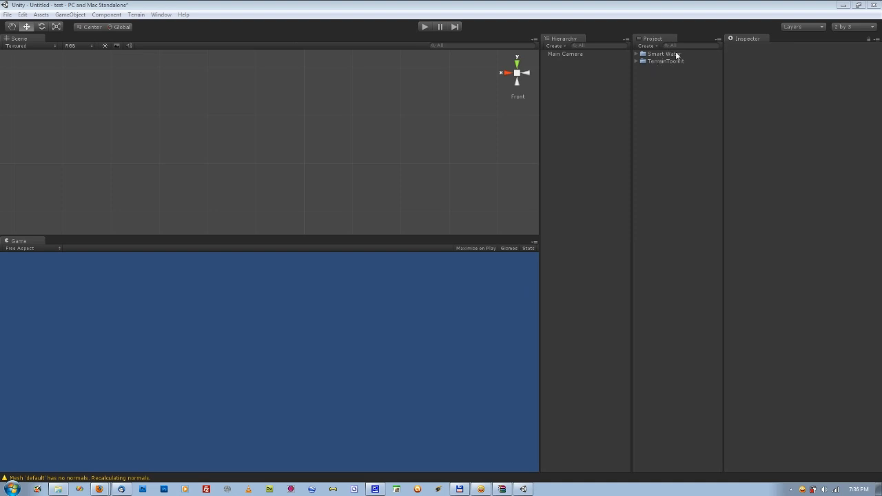
Expand Smart Water > Scene Exemples and open the 2waters example scene
left_click(636, 61)
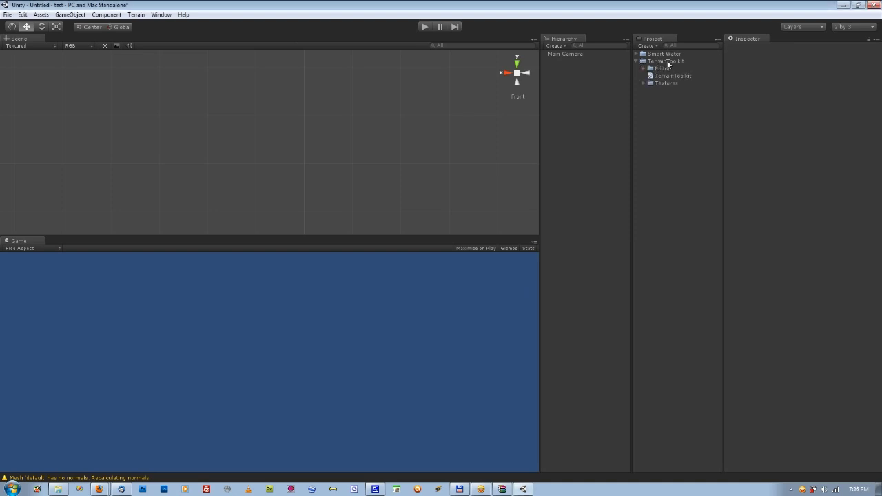
left_click(636, 61)
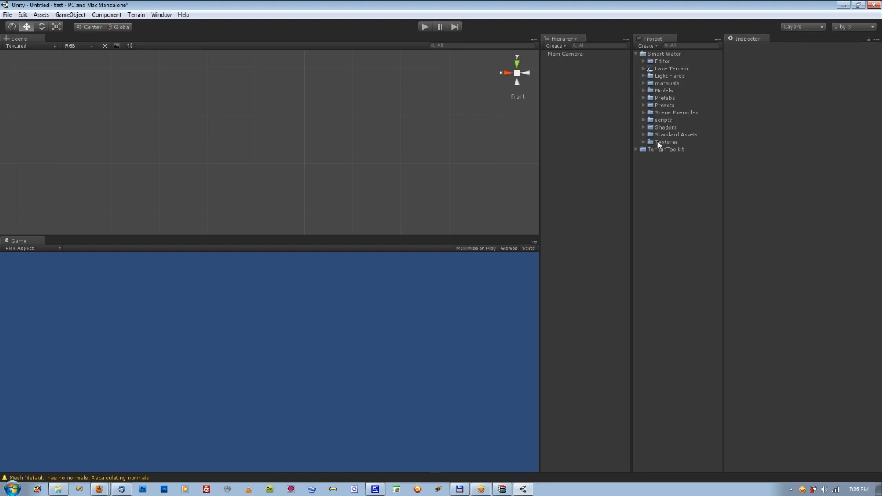
left_click(646, 113)
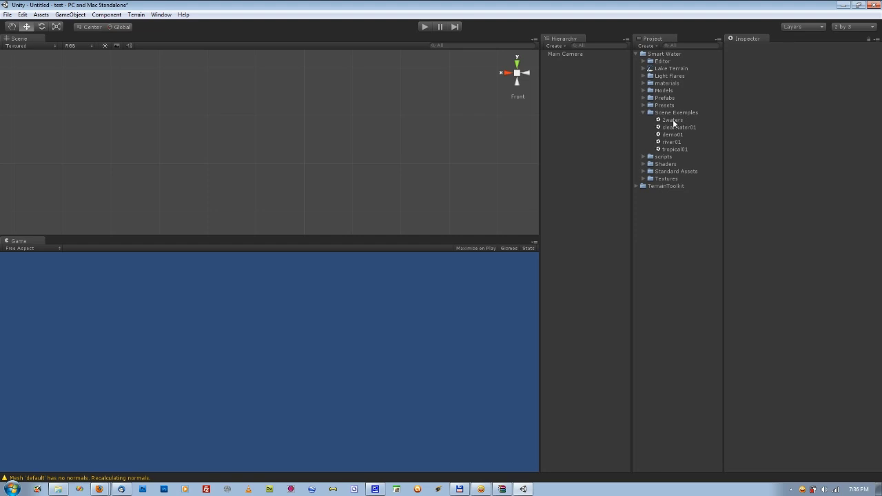
double_click(673, 120)
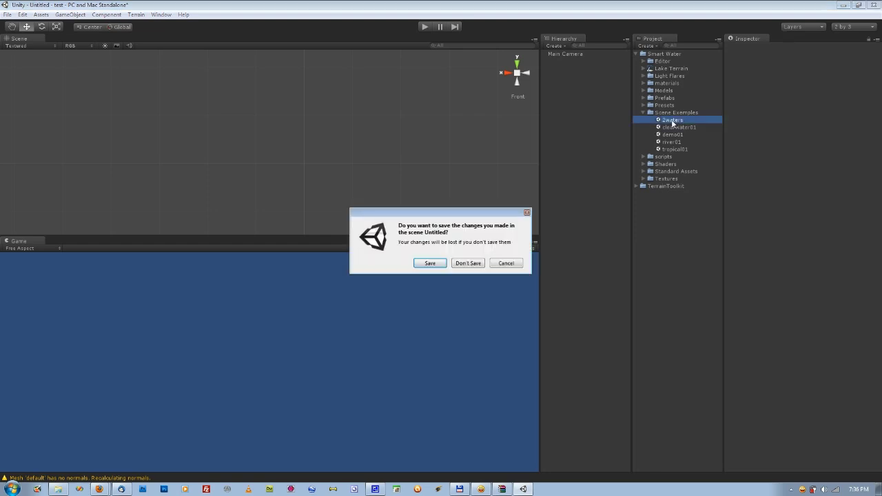
Discard the untitled scene, view 2waters in perspective zoomed out, and run it
left_click(479, 263)
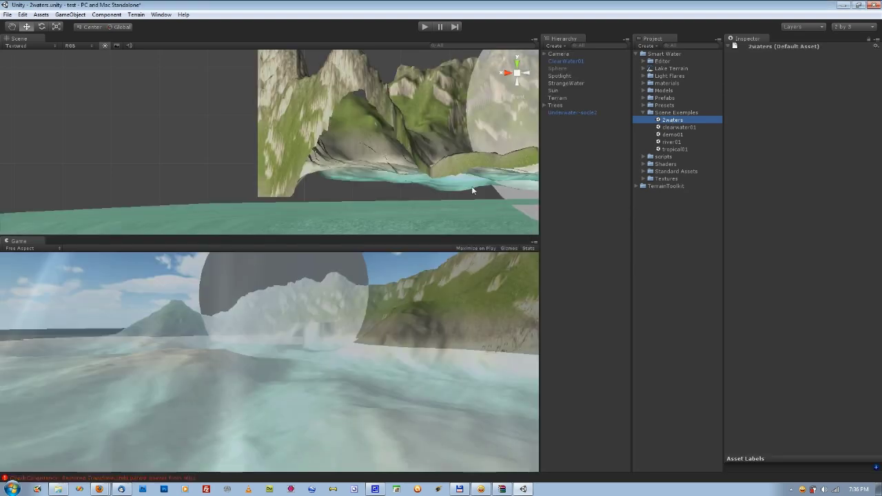
left_click(515, 73)
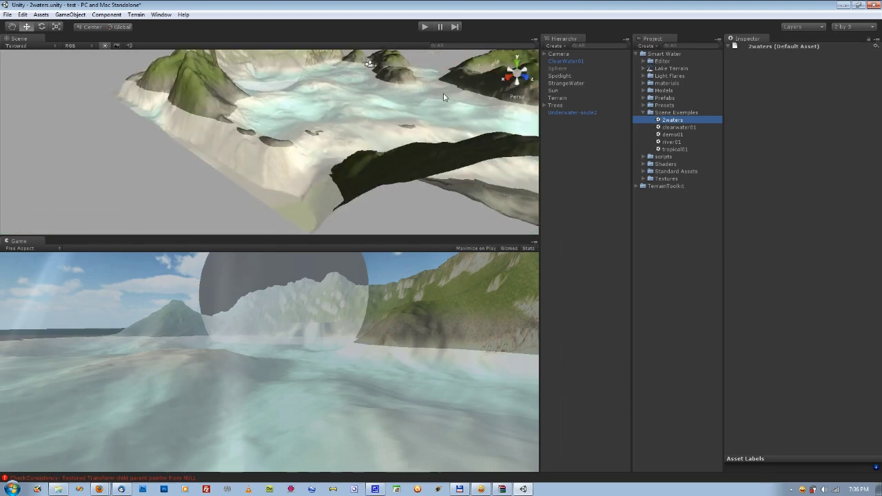
scroll(424, 105, "down", 2)
scroll(417, 110, "down", 5)
scroll(410, 112, "down", 3)
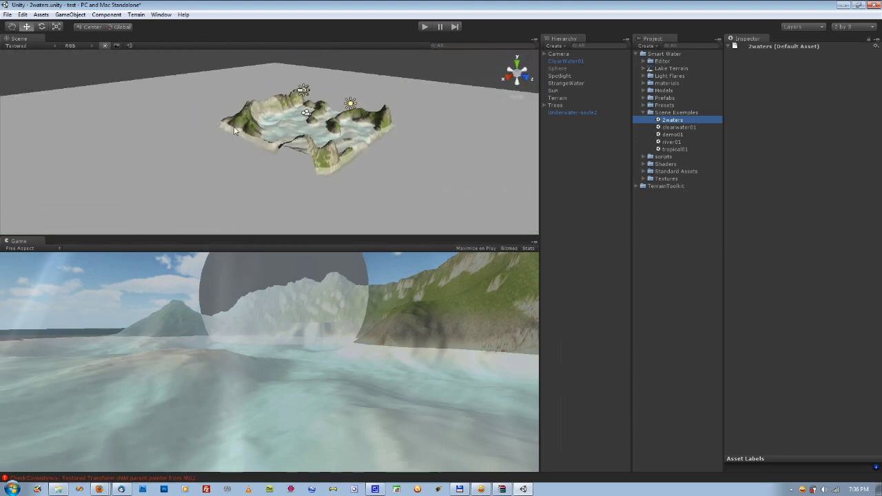
left_click(425, 26)
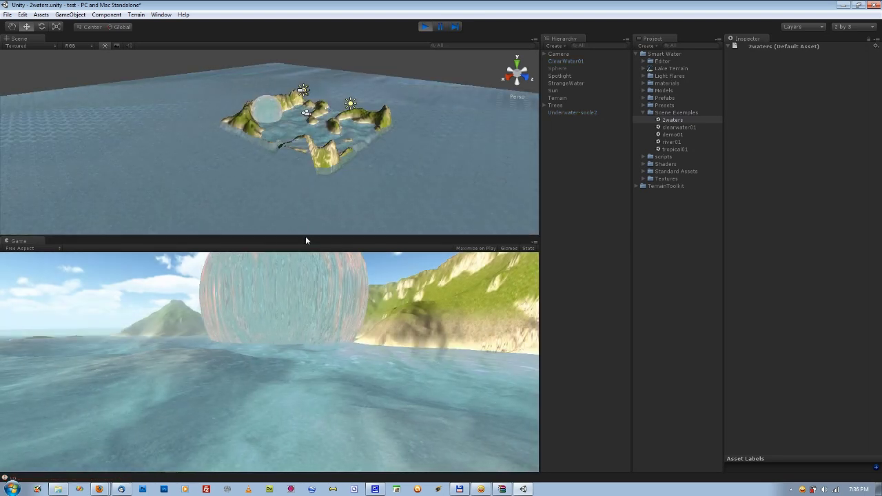
Resize the Scene and Game view panels to enlarge the Game view
left_click_drag(306, 233, 312, 174)
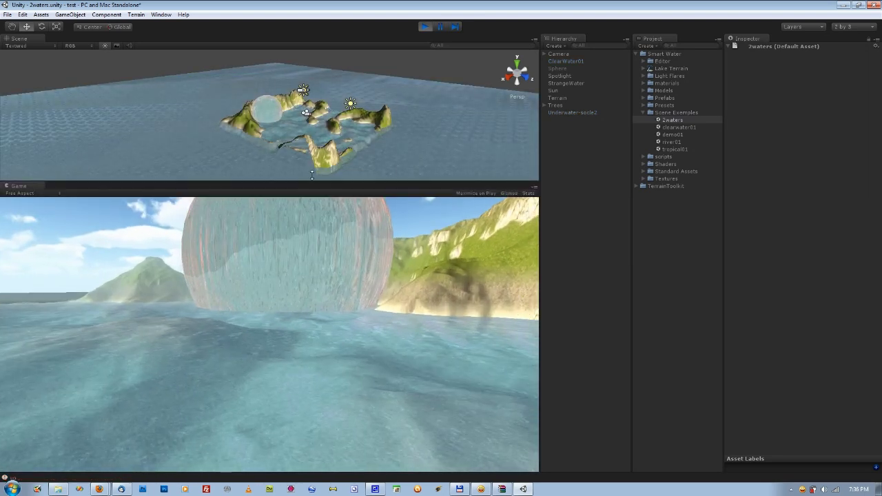
left_click_drag(312, 174, 355, 174)
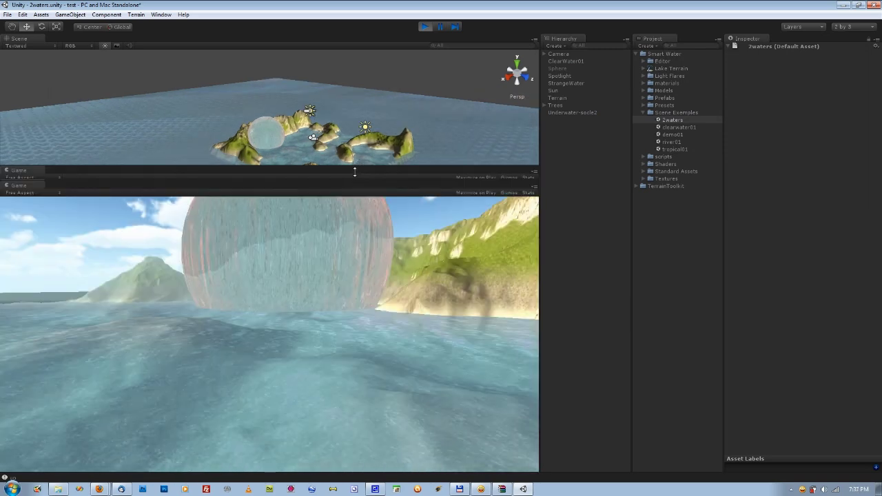
left_click_drag(427, 181, 429, 185)
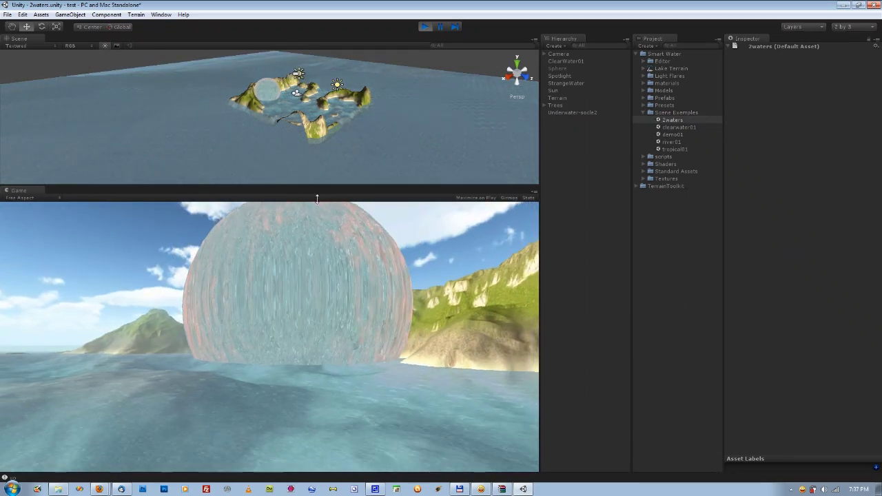
Fly the camera past the water sphere and toward open water between the islands
key("w")
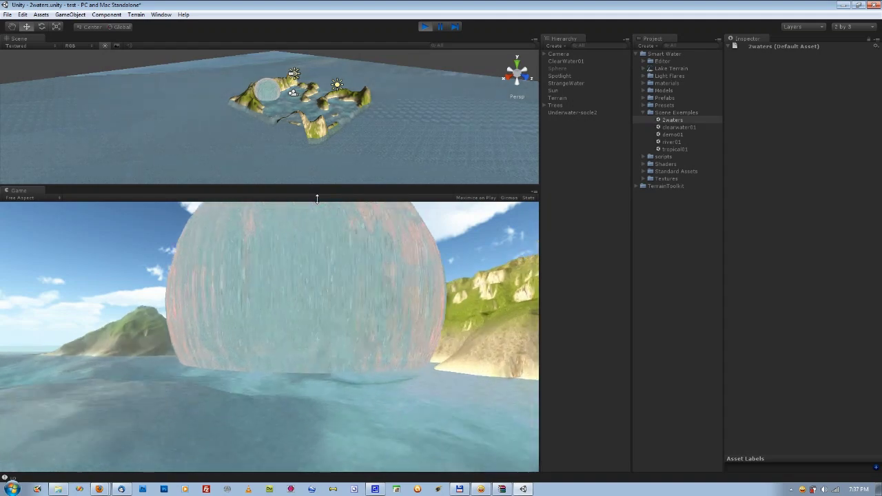
key("w")
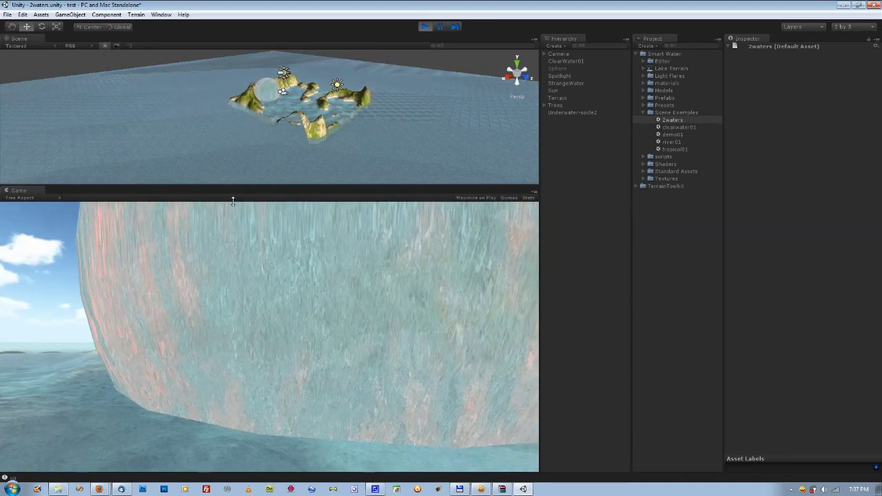
key("s")
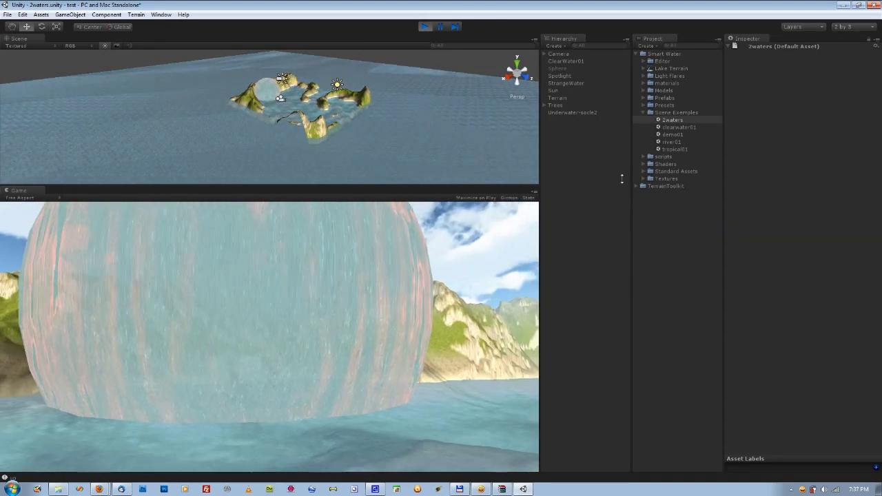
key("w")
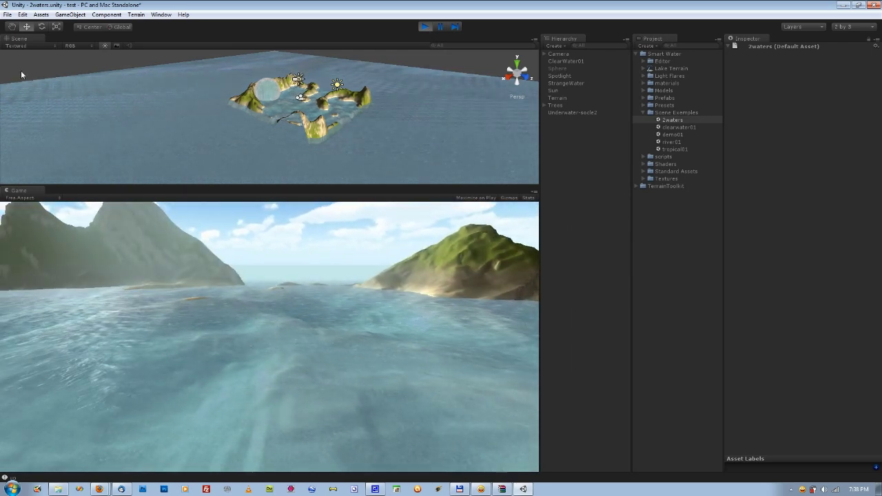
In Render Settings, switch Fog Mode to Exp2 and then back to Linear
left_click(23, 14)
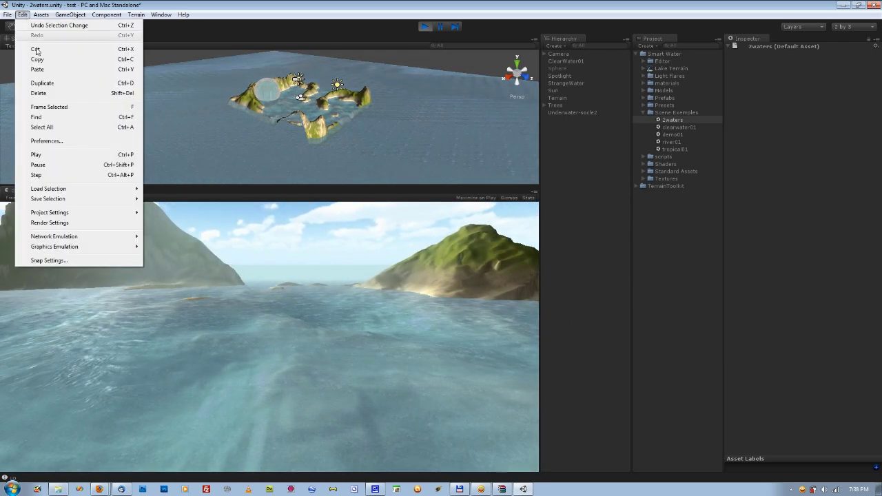
left_click(61, 223)
left_click(875, 69)
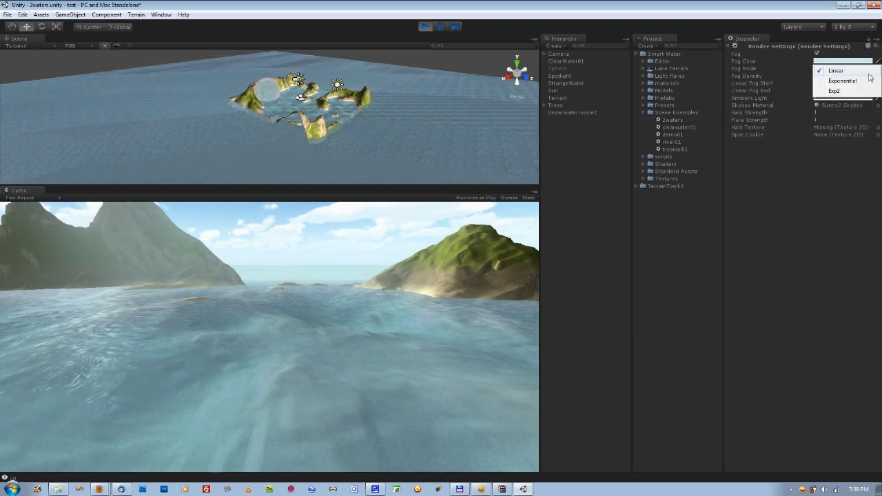
left_click(859, 91)
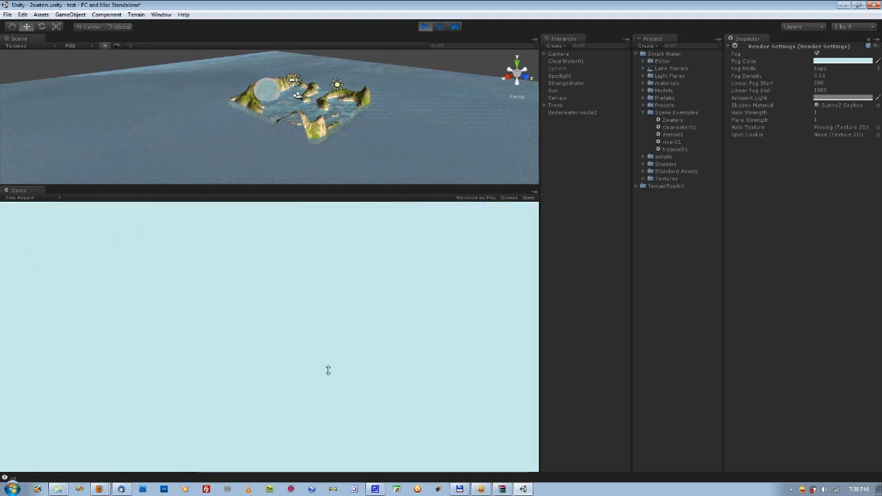
left_click(833, 73)
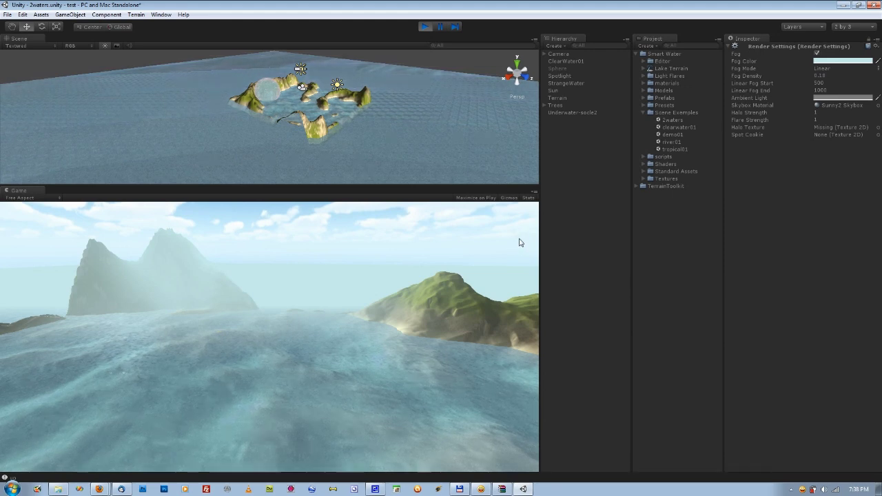
Try Exponential fog, settle Fog Mode on Linear, and stop play mode
left_click(835, 69)
left_click(840, 81)
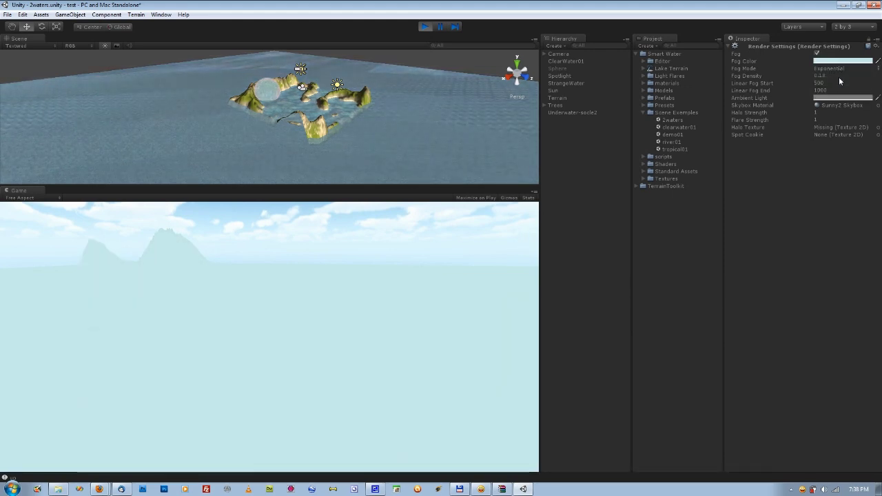
left_click(842, 71)
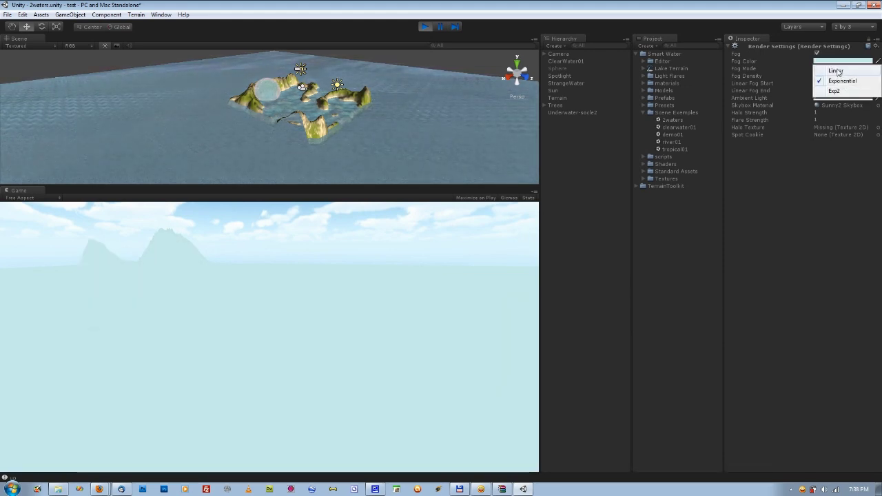
left_click(836, 71)
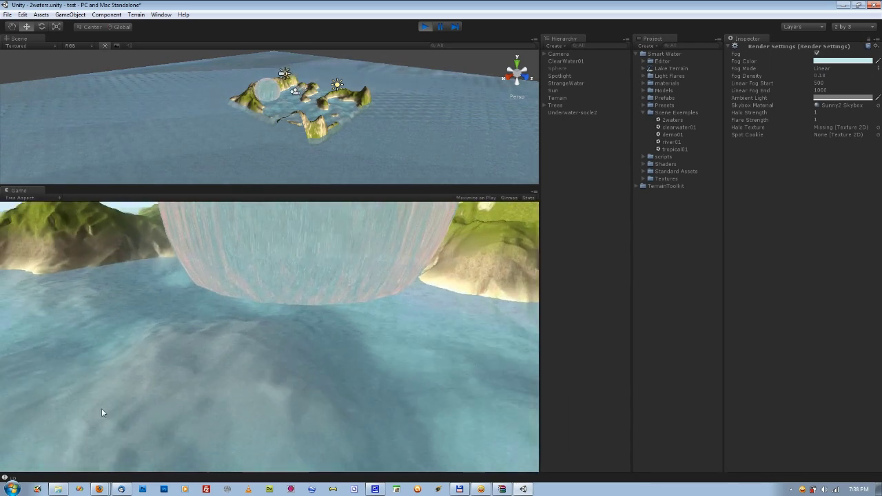
left_click(424, 26)
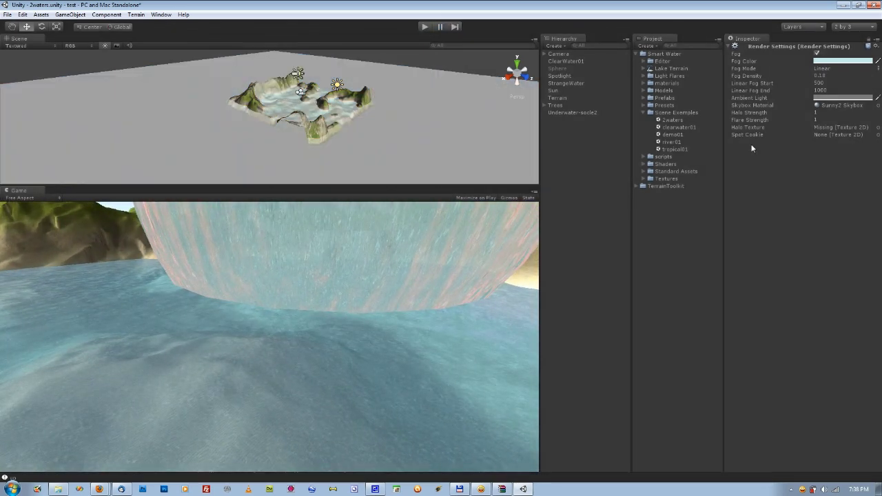
Load the clearwater01 example scene past the save prompt and play it briefly
double_click(682, 128)
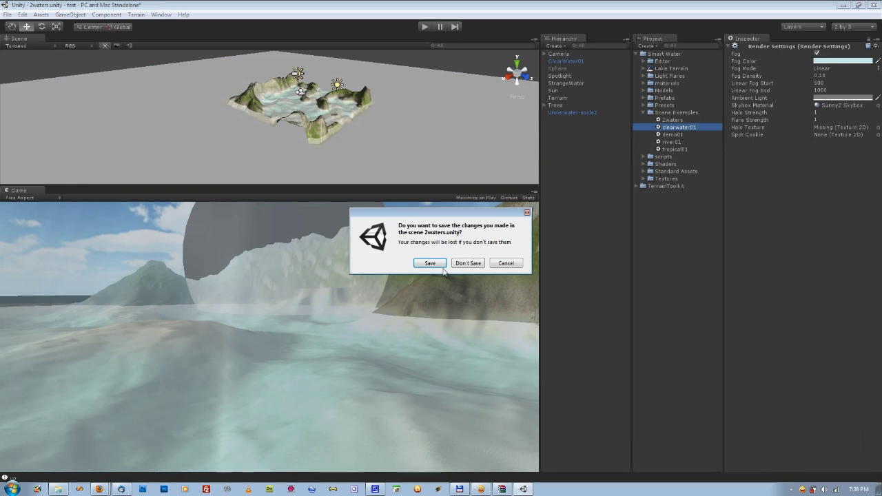
left_click(468, 264)
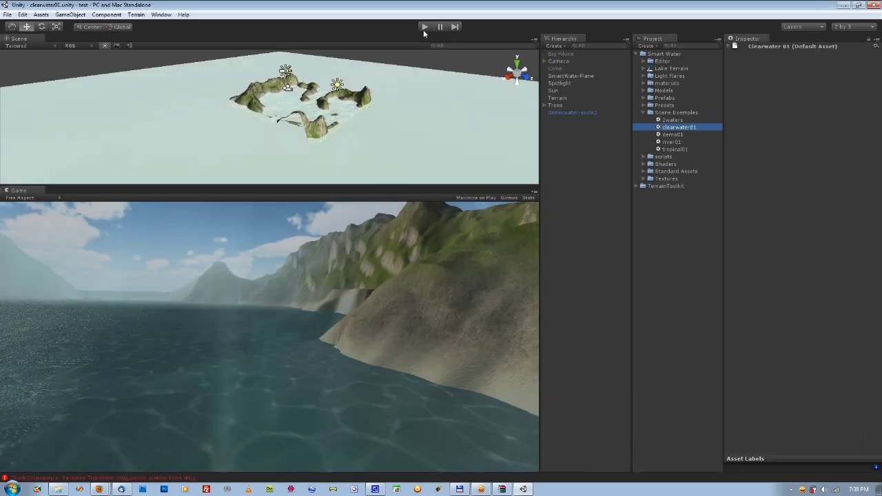
left_click(424, 27)
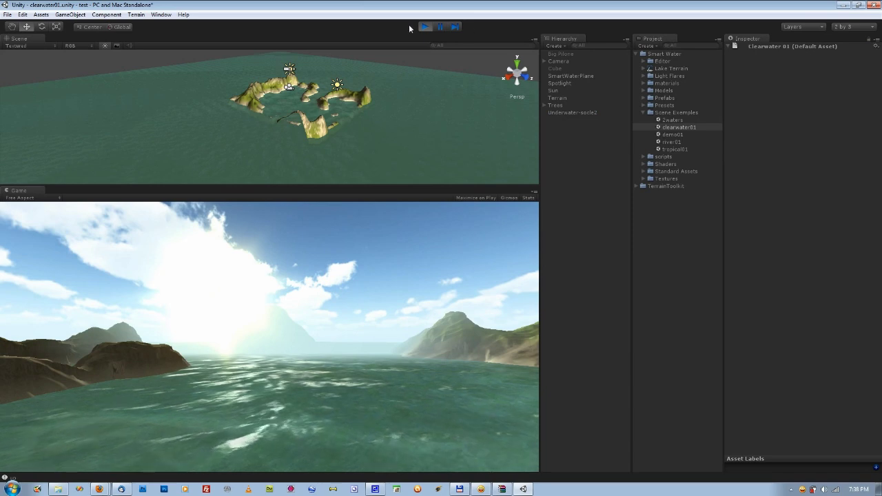
left_click(424, 27)
Load the river01 example scene past the save prompt and start playing it
double_click(677, 142)
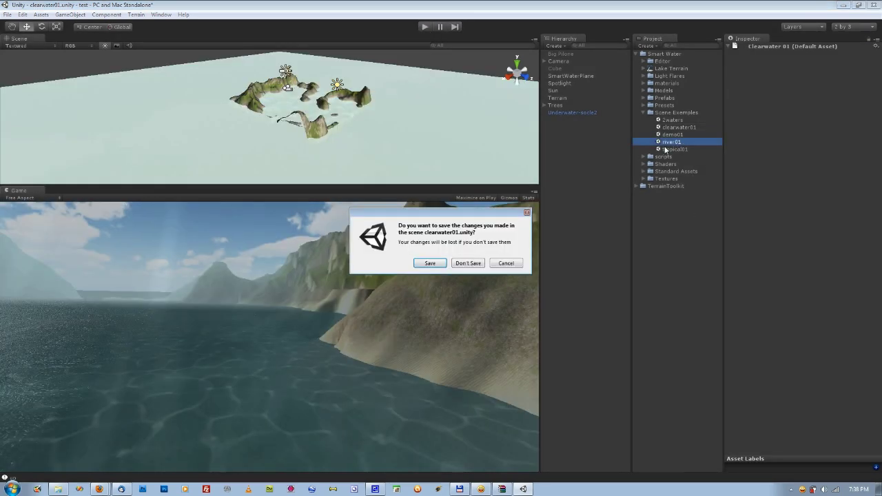
left_click(468, 264)
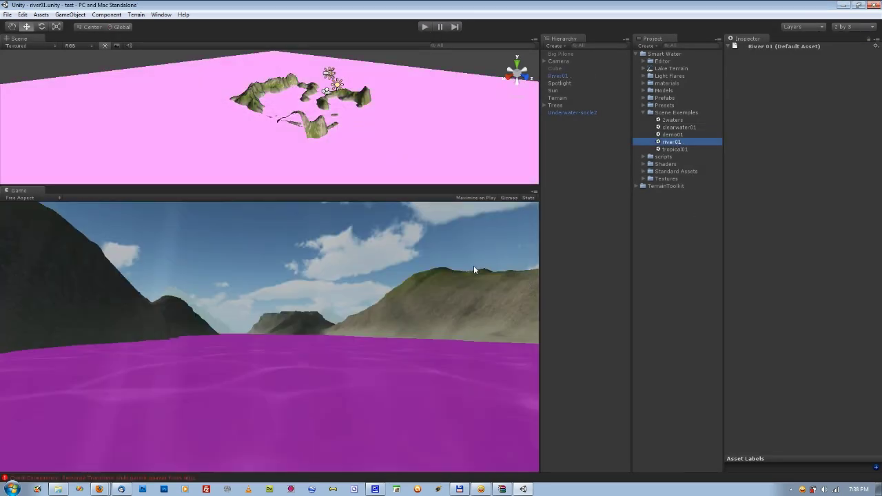
left_click(426, 27)
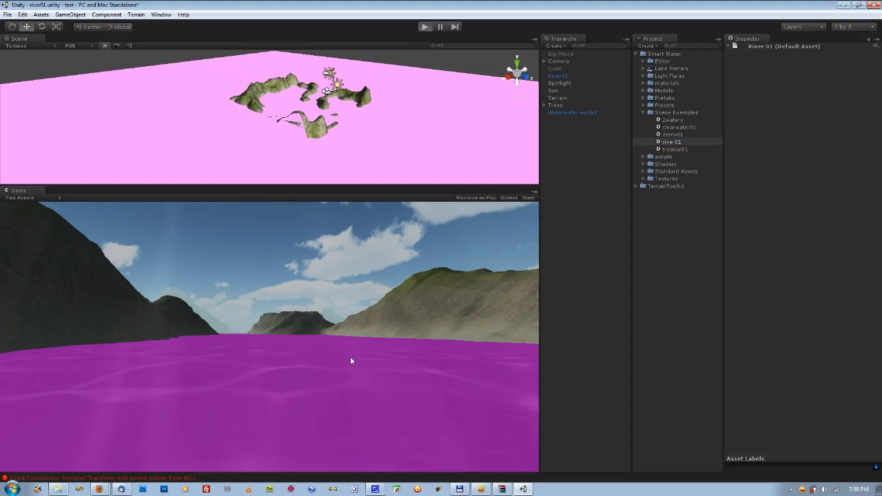